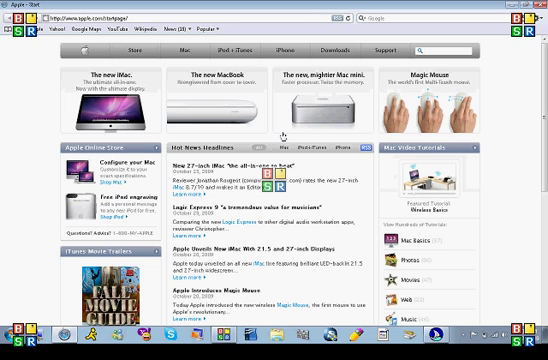
# Cycle focus on the Apple start page: address bar, Google toolbar field, Apple search, and back
pyautogui.hotkey('ctrl', 'l')
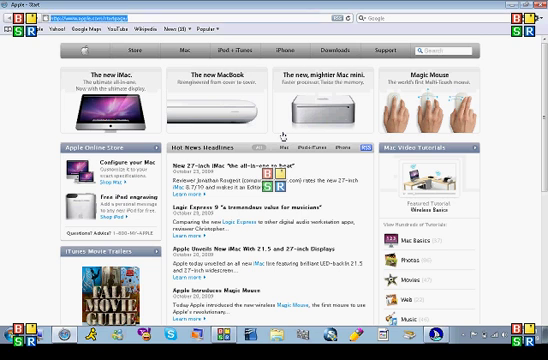
pyautogui.press('Tab')
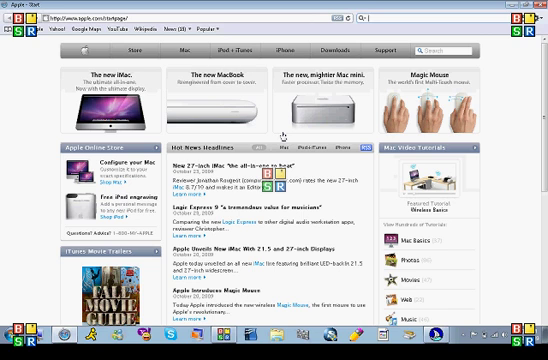
pyautogui.press('Tab')
pyautogui.press('Tab')
pyautogui.hotkey('shift', 'Tab')
pyautogui.hotkey('shift', 'Tab')
pyautogui.hotkey('shift', 'Tab')
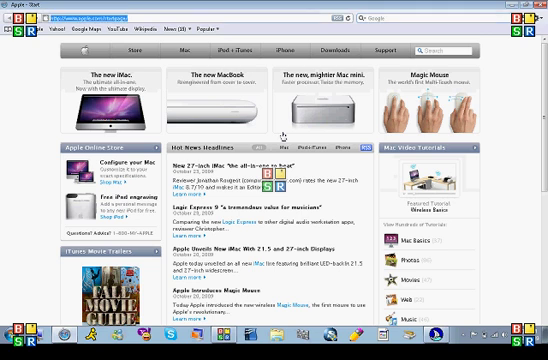
pyautogui.press('Tab')
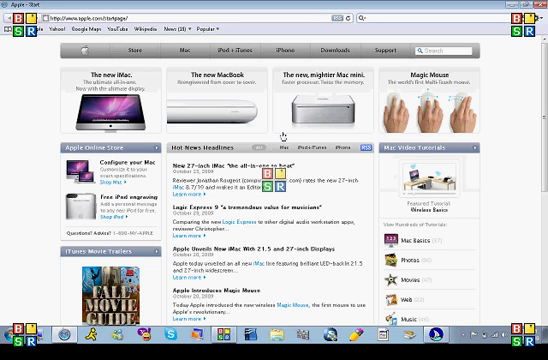
pyautogui.write('Apple ')
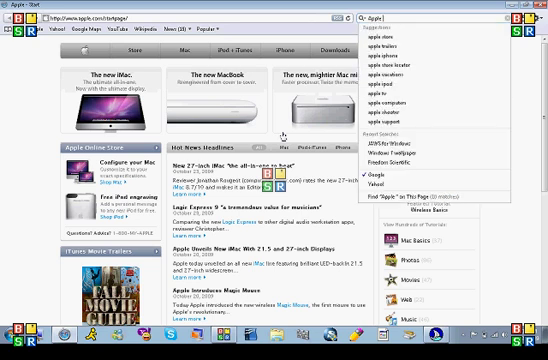
pyautogui.write('Computer')
# Correct the ending of the 'Apple Computer' query in the Google toolbar field and run it
pyautogui.press('BackSpace')
pyautogui.press('BackSpace')
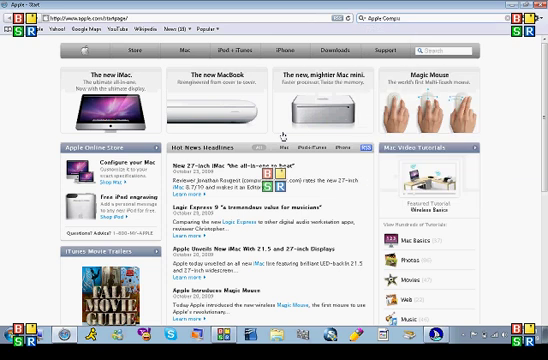
pyautogui.write('er')
pyautogui.press('Return')
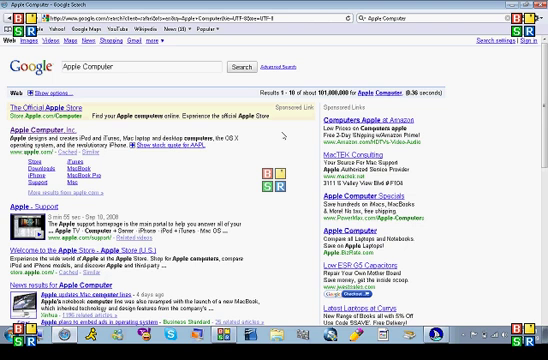
pyautogui.press('Tab')
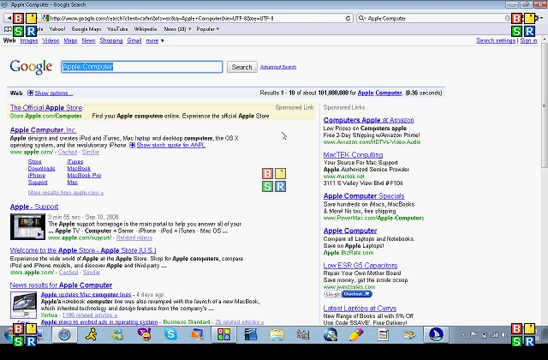
pyautogui.press('Tab')
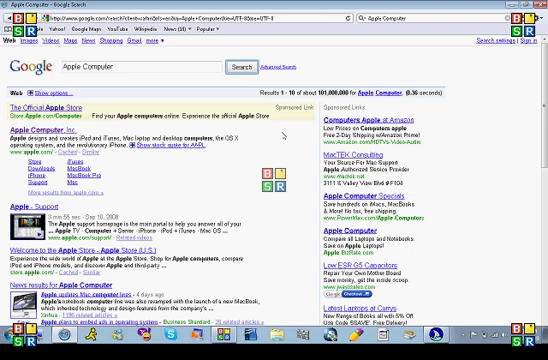
pyautogui.press('Tab')
pyautogui.press('Tab')
pyautogui.press('Tab')
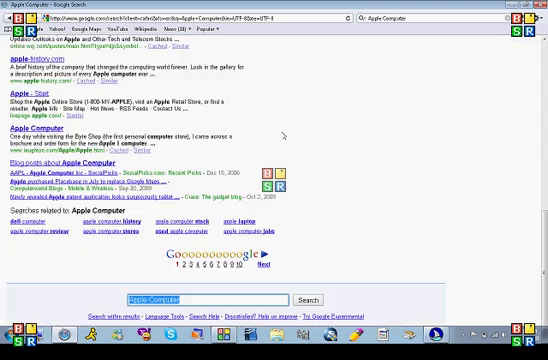
pyautogui.press('Tab')
pyautogui.hotkey('ctrl', 'l')
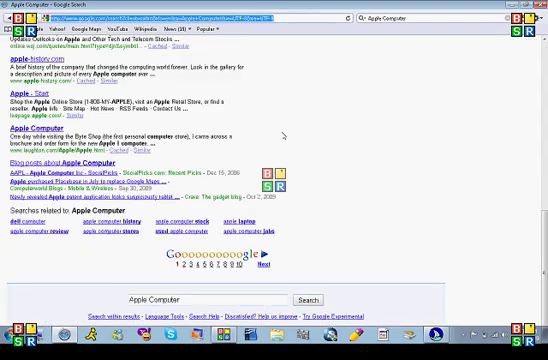
pyautogui.press('Tab')
pyautogui.press('Tab')
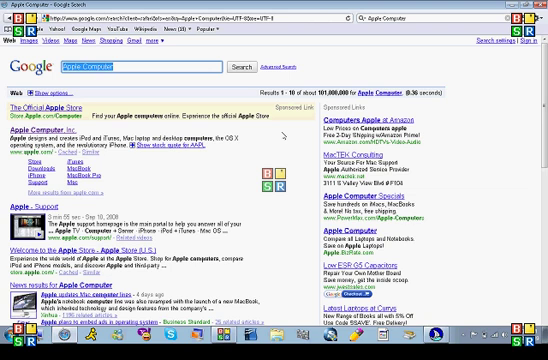
pyautogui.press('Tab')
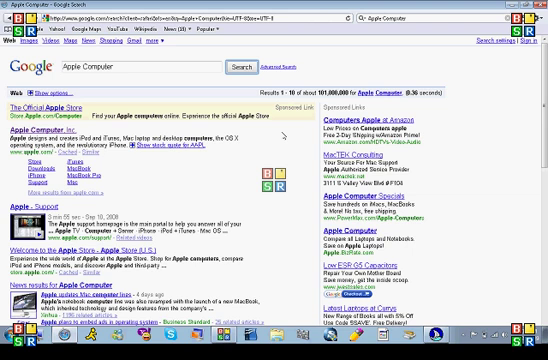
pyautogui.hotkey('alt', 'F4')
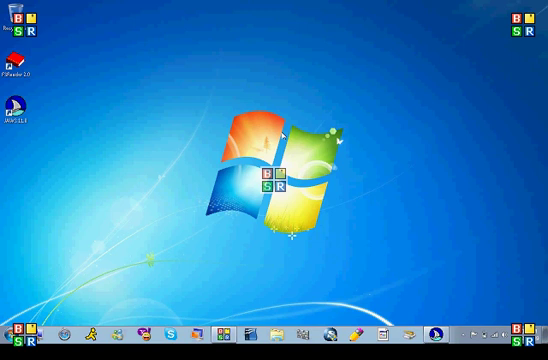
# Select Mozilla Firefox in the Start menu, view and hide its recent items, and launch it
pyautogui.press('super')
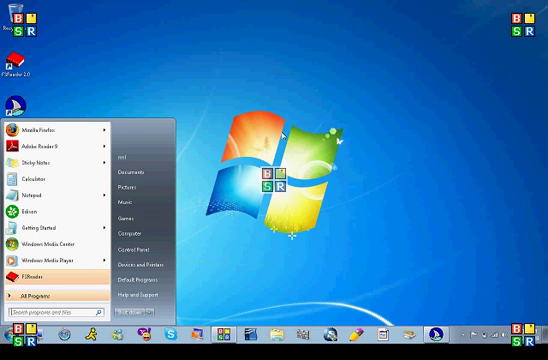
pyautogui.press('Down')
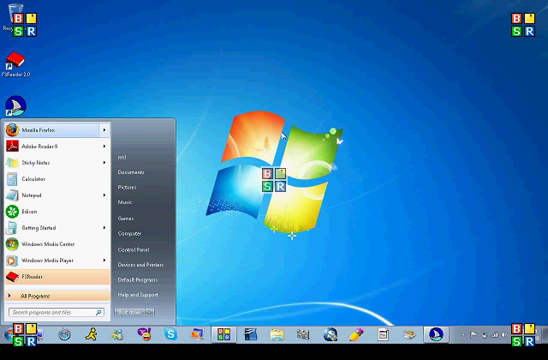
pyautogui.press('Right')
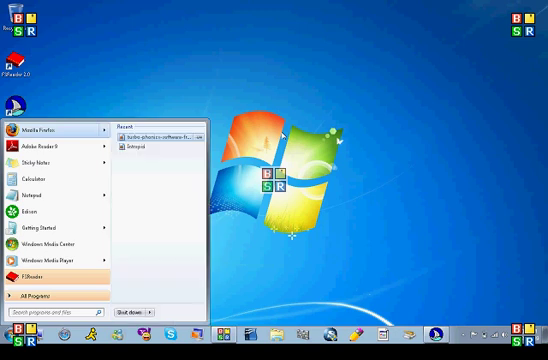
pyautogui.press('Left')
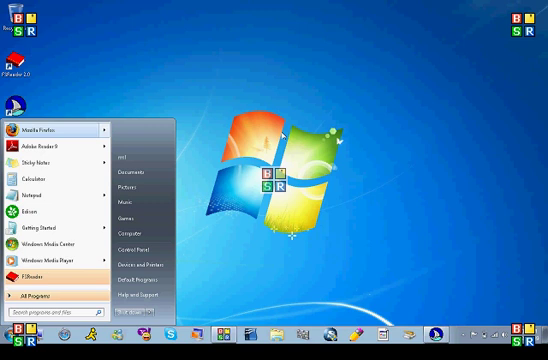
pyautogui.press('Escape')
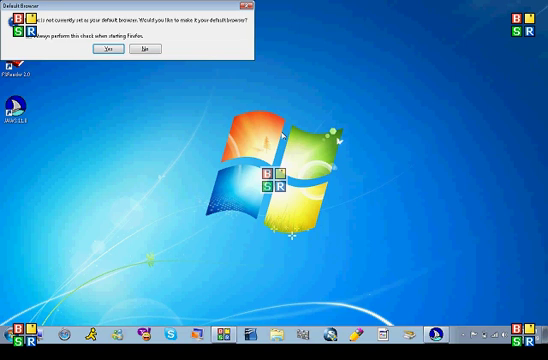
# Answer 'No' to Firefox's prompt to become the default browser
pyautogui.press('Tab')
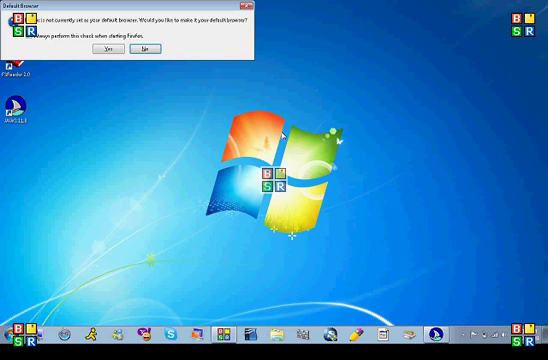
pyautogui.press('Return')
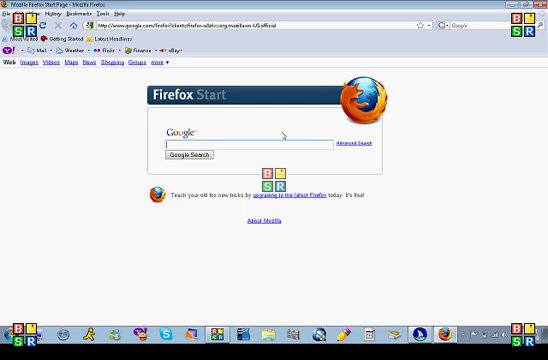
# Enter 'Freedom Scientific' in the Firefox Start page Google box and submit it with Google Search
pyautogui.press('Tab')
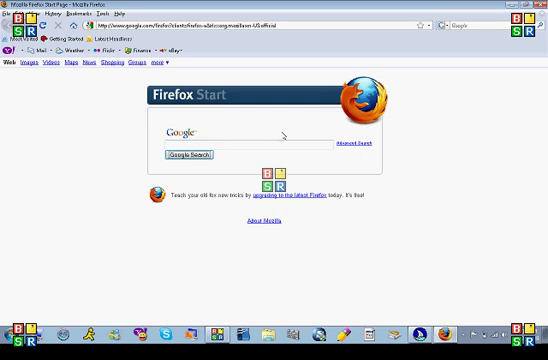
pyautogui.hotkey('shift', 'Tab')
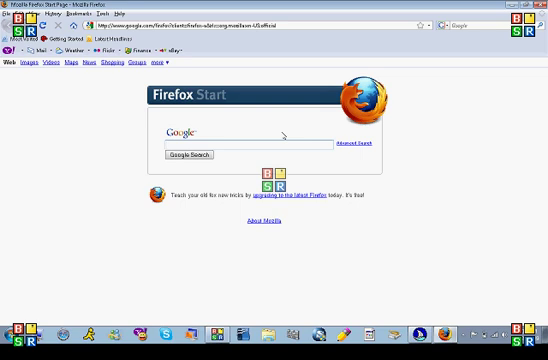
pyautogui.write('Freedom Sc')
pyautogui.write('ientific')
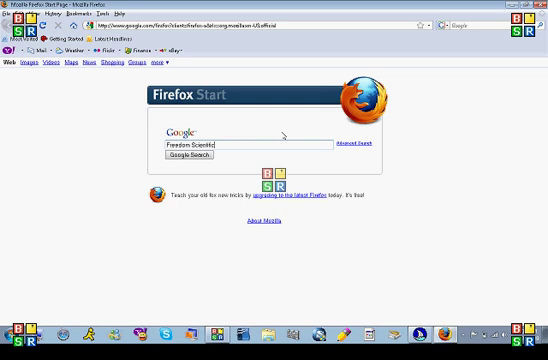
pyautogui.press('BackSpace')
pyautogui.press('BackSpace')
pyautogui.press('BackSpace')
pyautogui.press('BackSpace')
pyautogui.press('BackSpace')
pyautogui.press('BackSpace')
pyautogui.press('BackSpace')
pyautogui.write('entific')
pyautogui.press('BackSpace')
pyautogui.press('BackSpace')
pyautogui.press('BackSpace')
pyautogui.press('BackSpace')
pyautogui.press('BackSpace')
pyautogui.press('BackSpace')
pyautogui.press('BackSpace')
pyautogui.press('BackSpace')
pyautogui.press('BackSpace')
pyautogui.write('Scie')
pyautogui.write('ntific')
pyautogui.press('Tab')
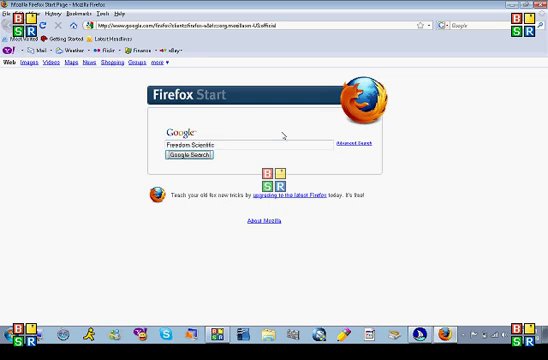
pyautogui.hotkey('shift', 'Tab')
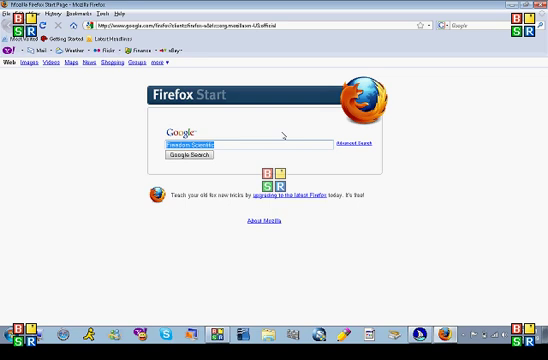
pyautogui.press('Tab')
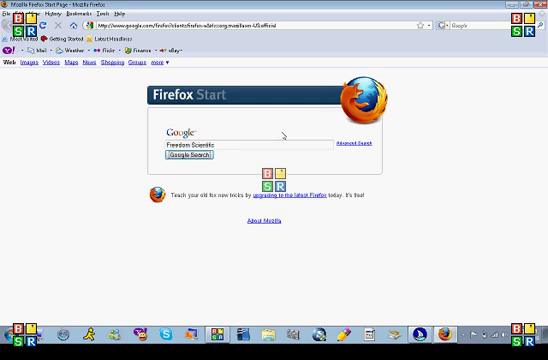
pyautogui.press('Return')
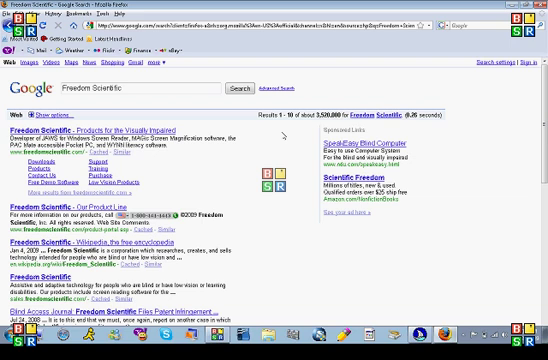
# Move focus across Google's Images, Videos and News links, then close the Firefox window
pyautogui.press('Tab')
pyautogui.press('Tab')
pyautogui.press('Tab')
pyautogui.press('Tab')
pyautogui.press('super+d')
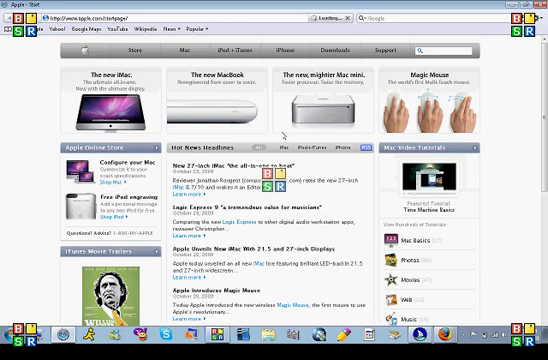
# Search for 'freedom scientific' from Safari's toolbar web search field
pyautogui.hotkey('ctrl', 'l')
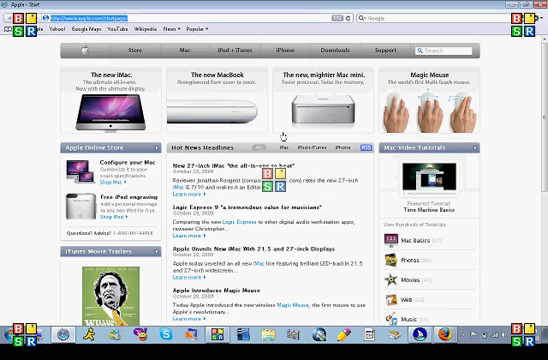
pyautogui.hotkey('ctrl', 'k')
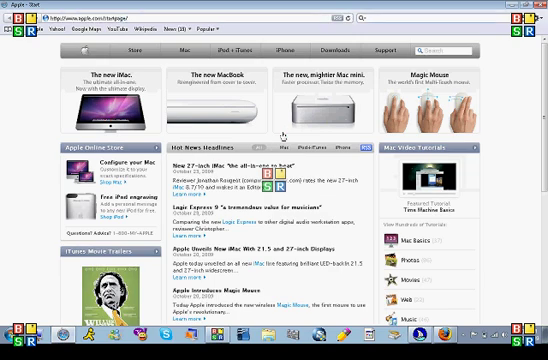
pyautogui.write('freedo')
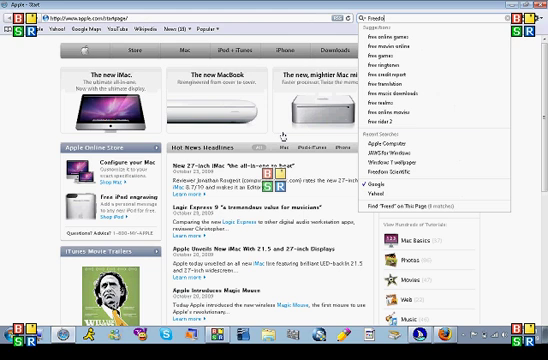
pyautogui.write('m scient')
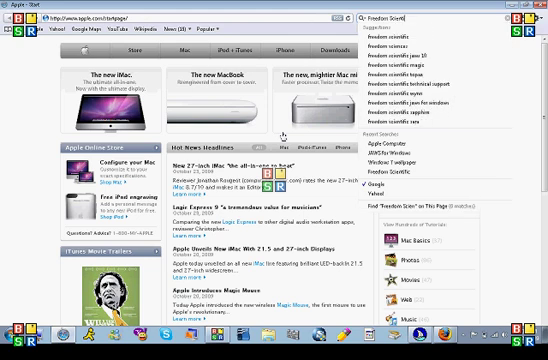
pyautogui.write('ific')
pyautogui.press('Return')
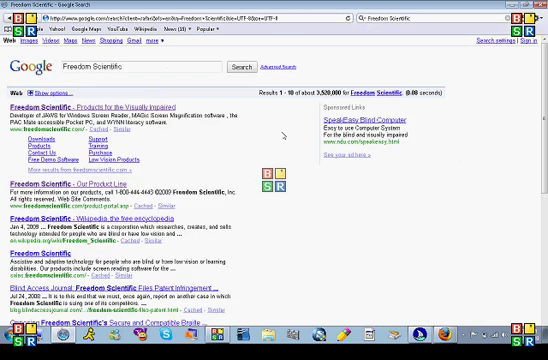
# Jump between the top query and the bottom search field on Safari's Freedom Scientific results
pyautogui.press('e')
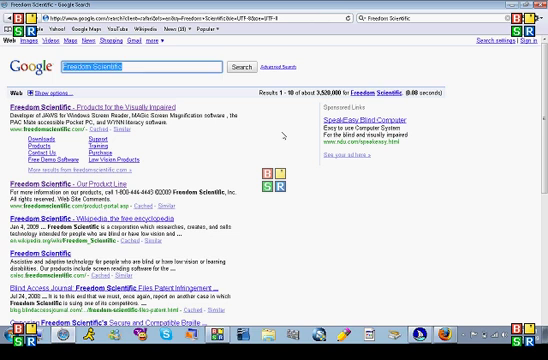
pyautogui.press('Tab')
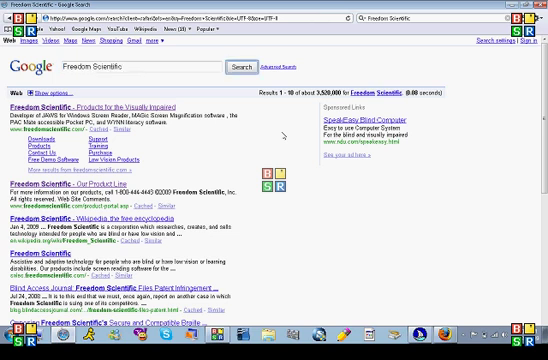
pyautogui.press('e')
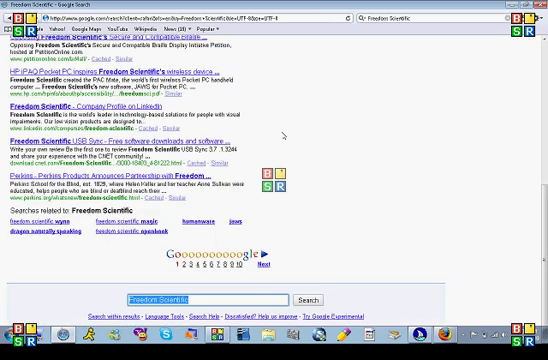
pyautogui.hotkey('ctrl', 'Home')
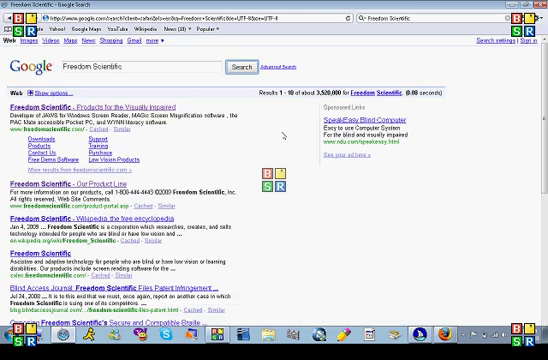
pyautogui.hotkey('ctrl', 'End')
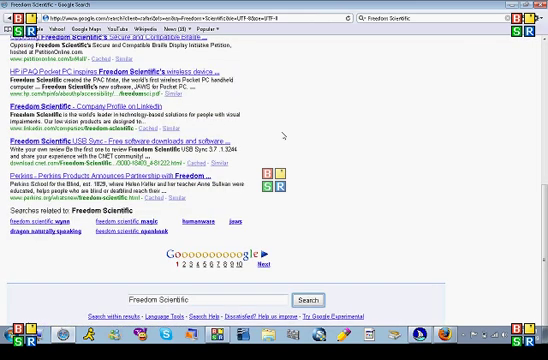
pyautogui.press('Tab')
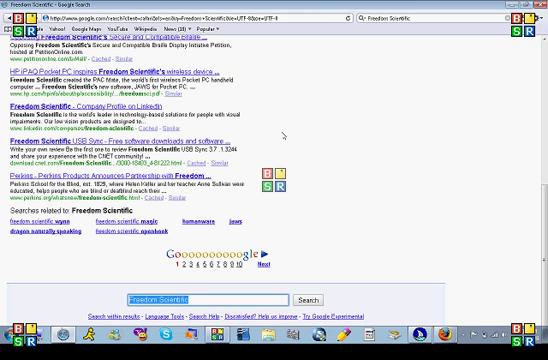
pyautogui.press('F7')
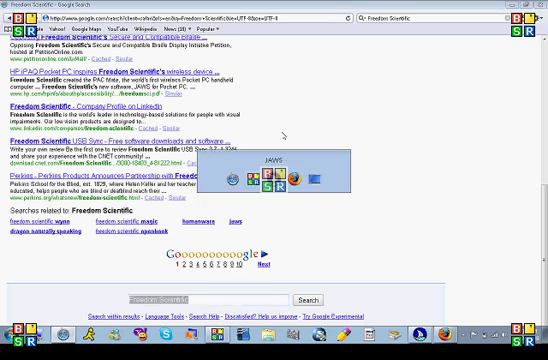
# Switch to Firefox and move focus through the Gmail, more, Search settings and Sign in links
pyautogui.hotkey('alt', 'Tab')
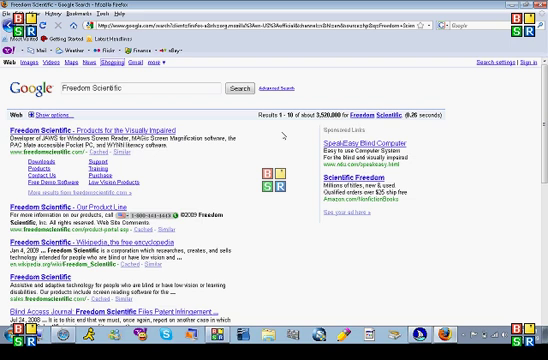
pyautogui.press('Tab')
pyautogui.press('Tab')
pyautogui.press('Tab')
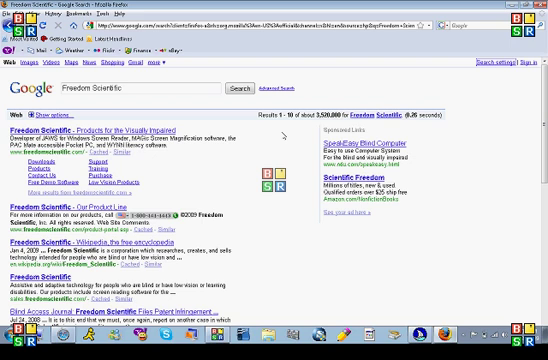
pyautogui.press('Tab')
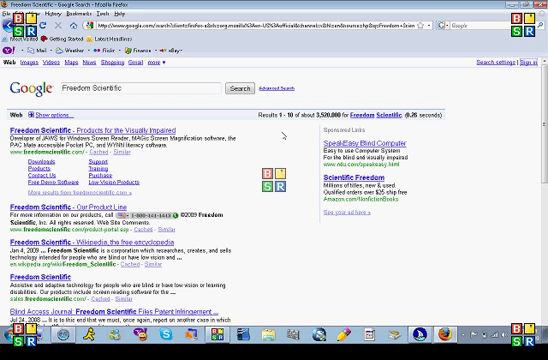
# Move focus past the Google logo into the query field, then jump to the page bottom
pyautogui.press('Tab')
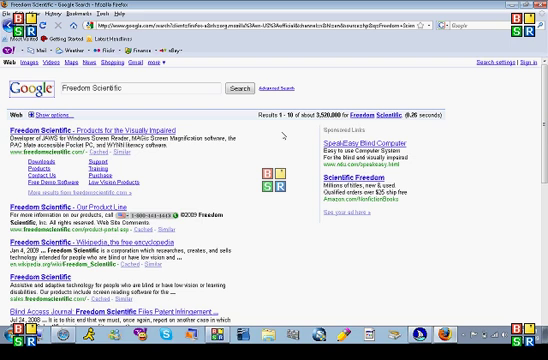
pyautogui.press('Tab')
pyautogui.press('Tab')
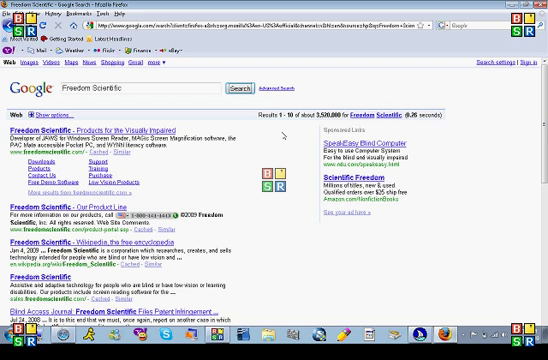
pyautogui.press('End')
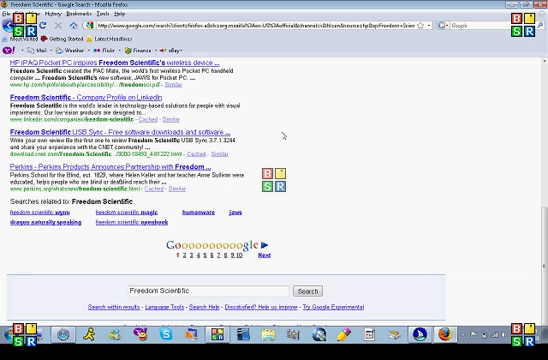
pyautogui.scroll(10, 283, 136)
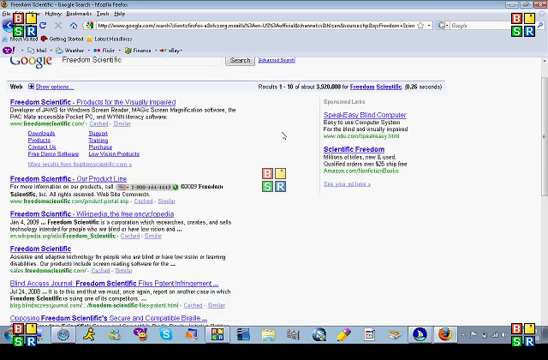
# Cycle through the open windows until Safari's Freedom Scientific results are in front
pyautogui.hotkey('alt', 'Tab')
pyautogui.hotkey('alt', 'Tab')
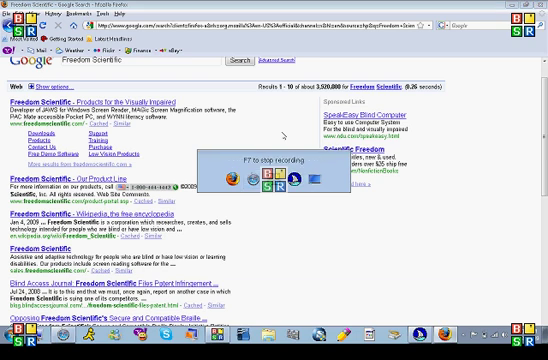
pyautogui.hotkey('alt', 'Tab')
pyautogui.hotkey('alt', 'Tab')
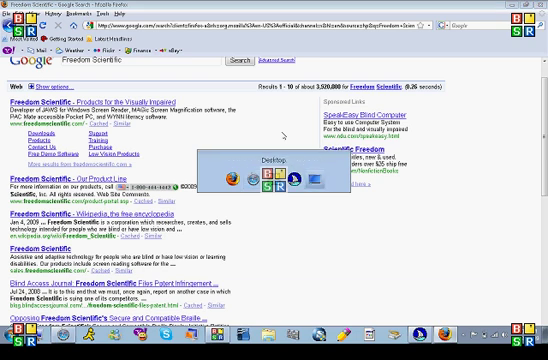
pyautogui.hotkey('alt', 'Tab')
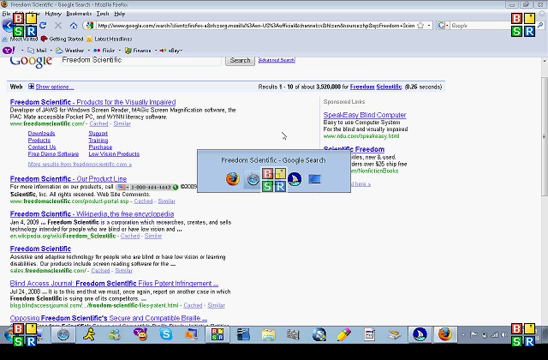
pyautogui.hotkey('alt', 'Tab')
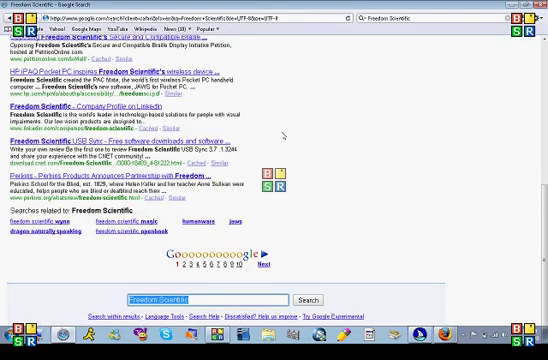
# Jump between the top and bottom search fields of the Freedom Scientific results, ending at the top
pyautogui.hotkey('ctrl', 'Home')
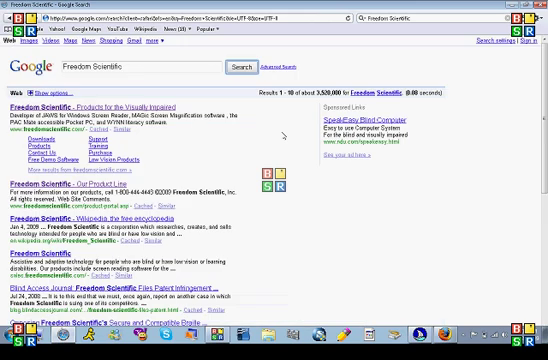
pyautogui.press('e')
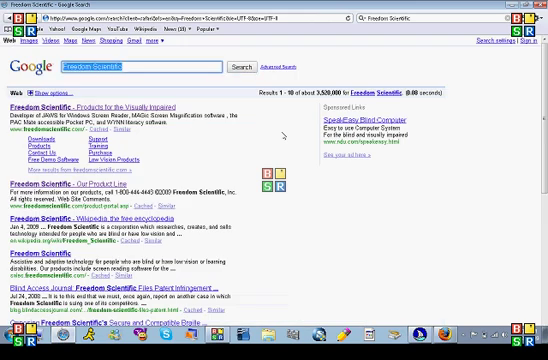
pyautogui.press('e')
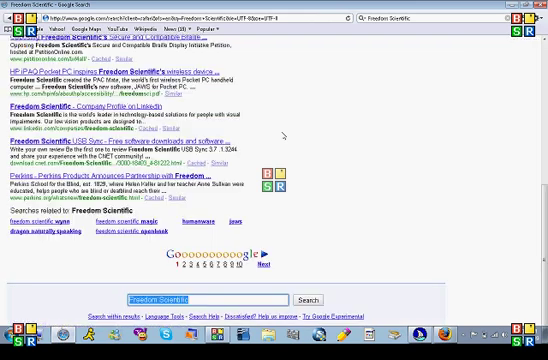
pyautogui.hotkey('ctrl', 'Home')
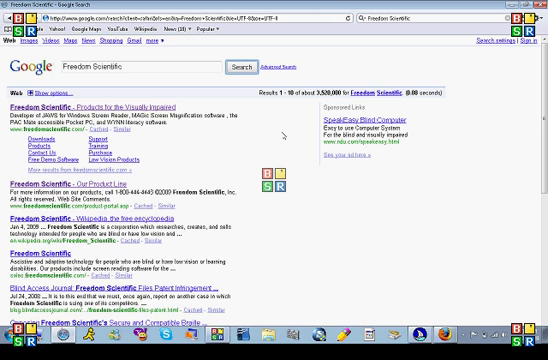
pyautogui.hotkey('alt', 'F4')
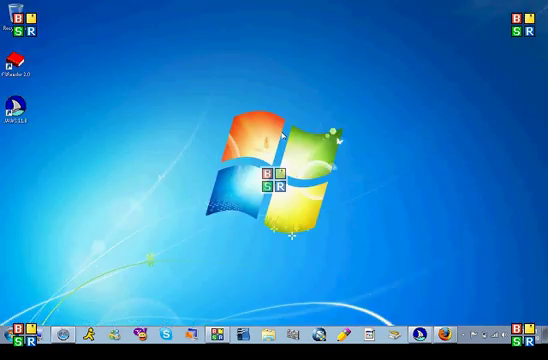